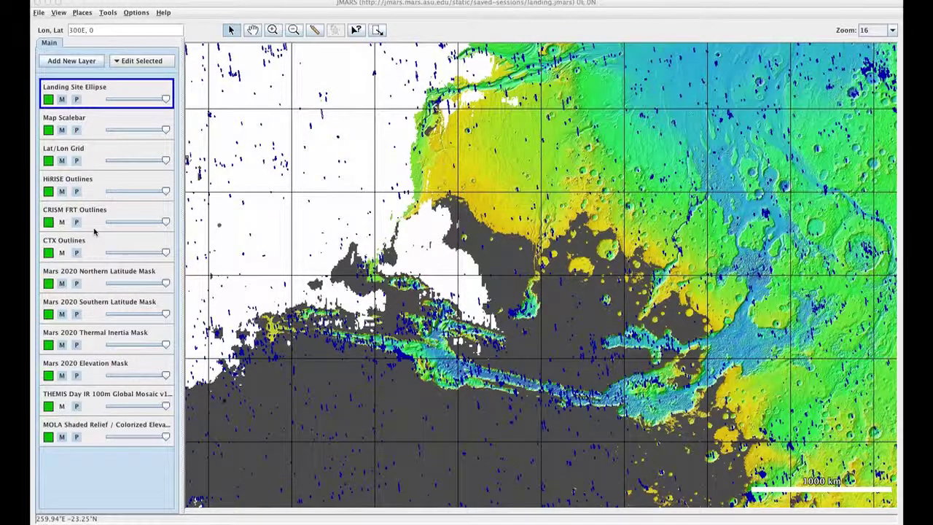
Open the Landing Site Ellipse layer's options, read its description and close them.
{"action": "double_click", "coordinate": [93, 97]}
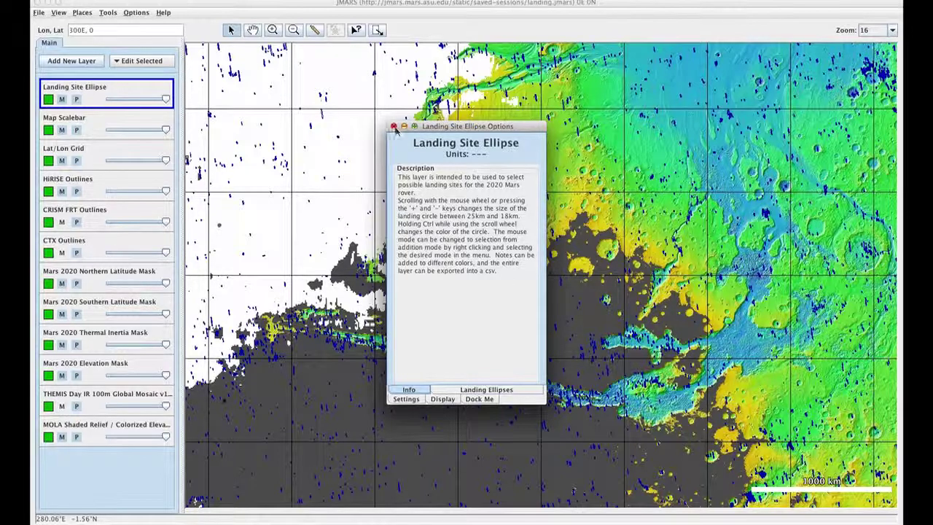
{"action": "left_click", "coordinate": [393, 127]}
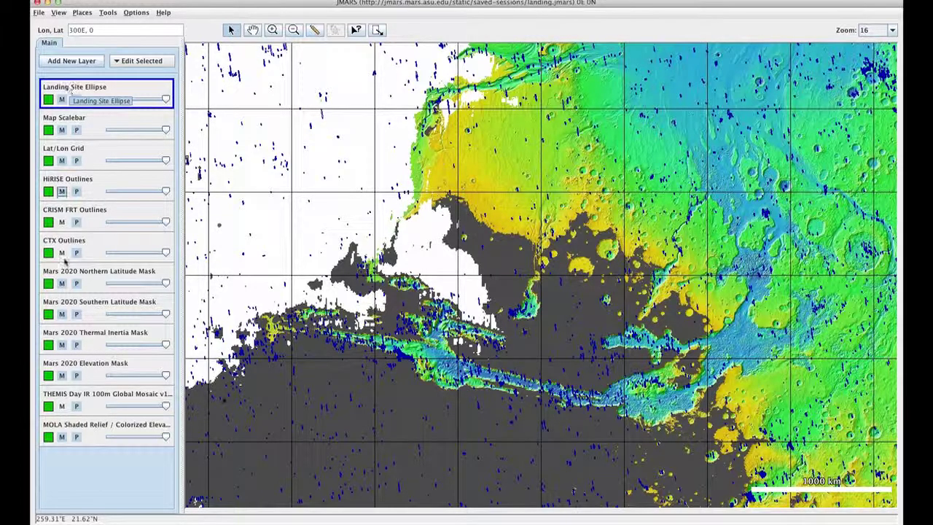
Move the MOLA Shaded Relief layer to the top of the layer list and return it to the bottom.
{"action": "left_click", "coordinate": [94, 431]}
{"action": "mouse_move", "coordinate": [91, 429]}
{"action": "left_mouse_down"}
{"action": "mouse_move", "coordinate": [99, 245]}
{"action": "mouse_move", "coordinate": [127, 80]}
{"action": "left_mouse_up"}
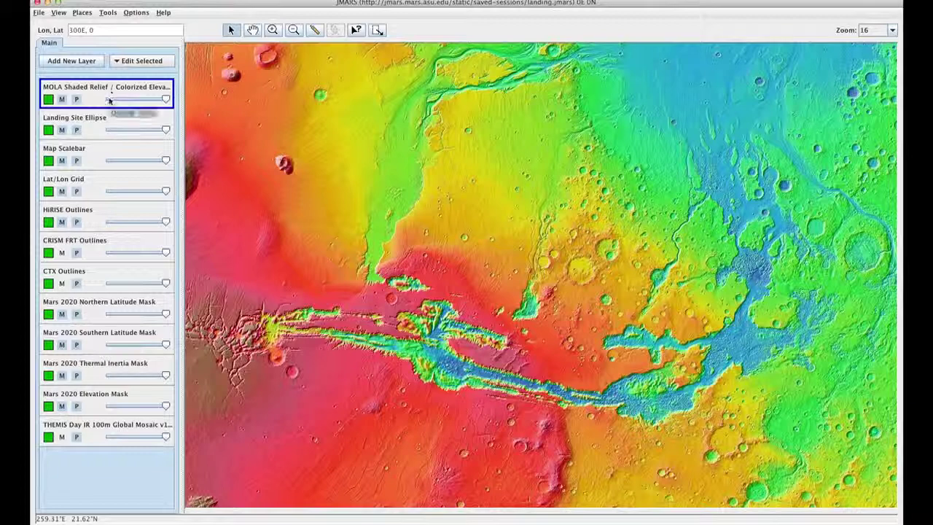
{"action": "left_click_drag", "start_coordinate": [106, 100], "coordinate": [94, 444]}
{"action": "left_click_drag", "start_coordinate": [66, 89], "coordinate": [63, 90]}
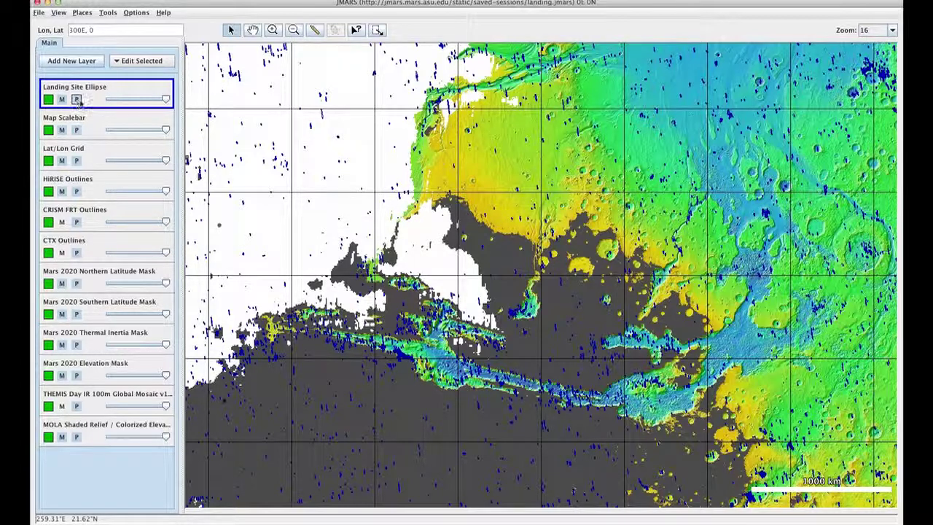
Hide the MOLA Shaded Relief layer in the main map view and show it again at 100% opacity.
{"action": "left_click", "coordinate": [85, 424]}
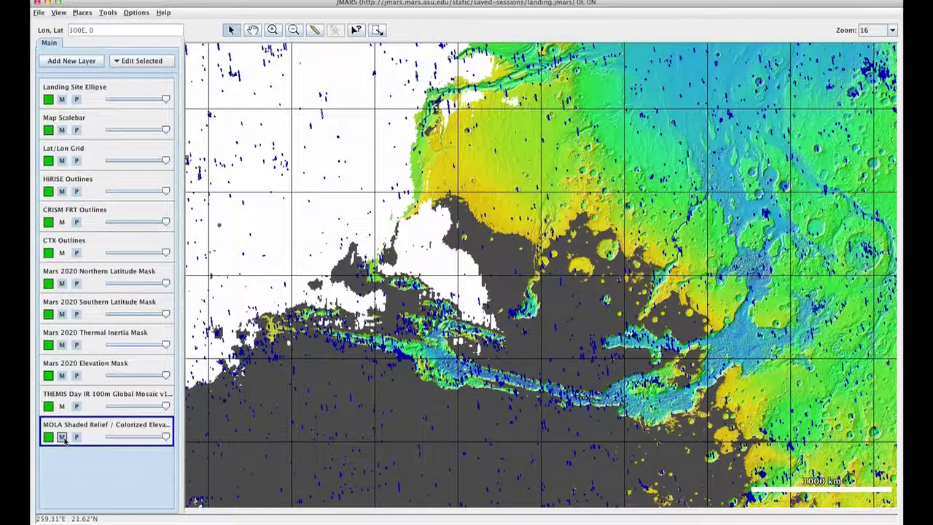
{"action": "left_click", "coordinate": [63, 437]}
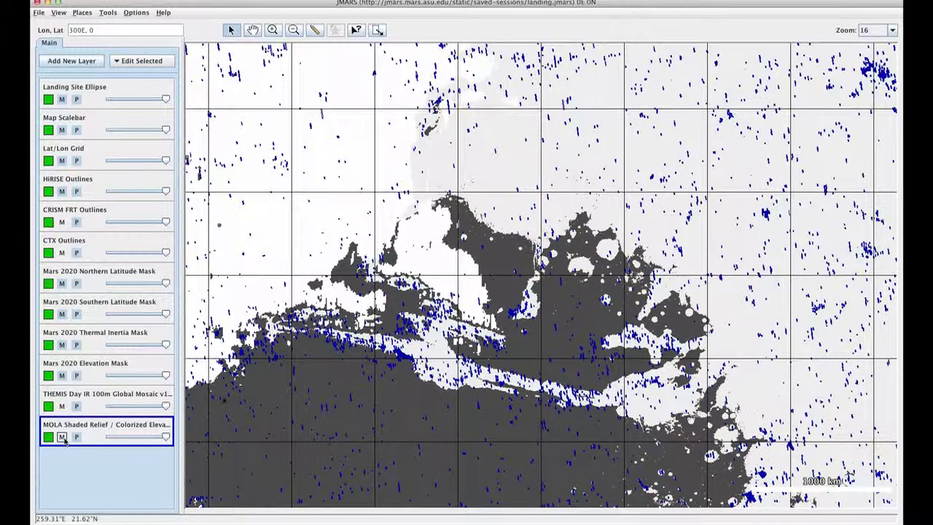
{"action": "left_click", "coordinate": [63, 437]}
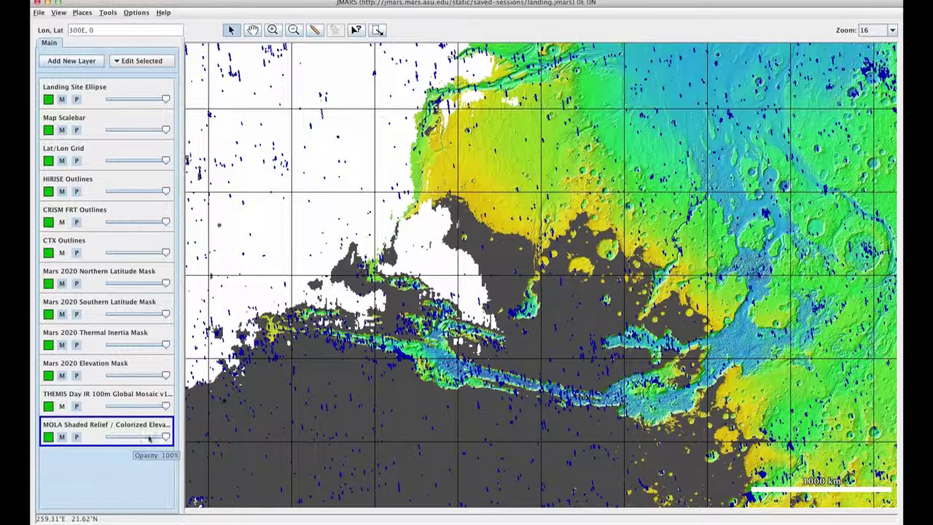
{"action": "mouse_move", "coordinate": [166, 437]}
{"action": "left_mouse_down"}
{"action": "mouse_move", "coordinate": [109, 435]}
{"action": "mouse_move", "coordinate": [167, 437]}
{"action": "left_mouse_up"}
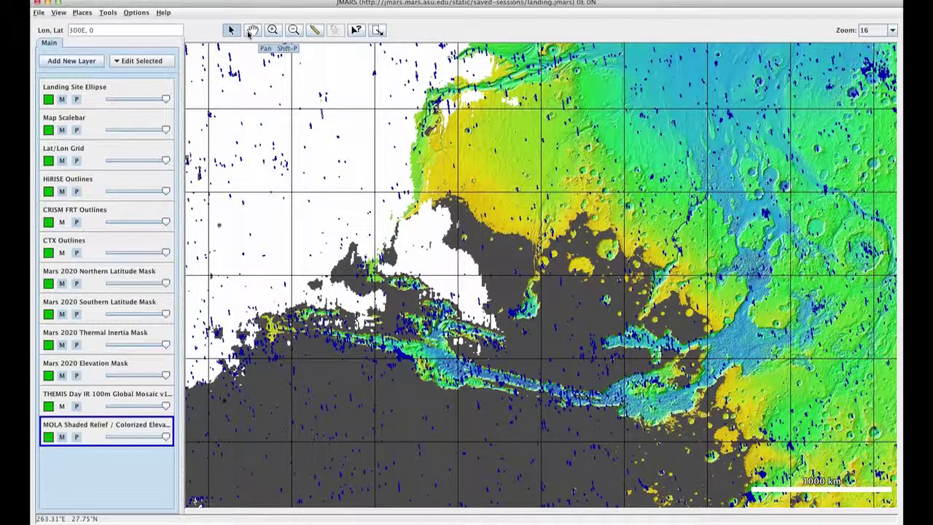
Pan the map so that its center lies at about 294.5E, 6.375.
{"action": "left_click", "coordinate": [251, 31]}
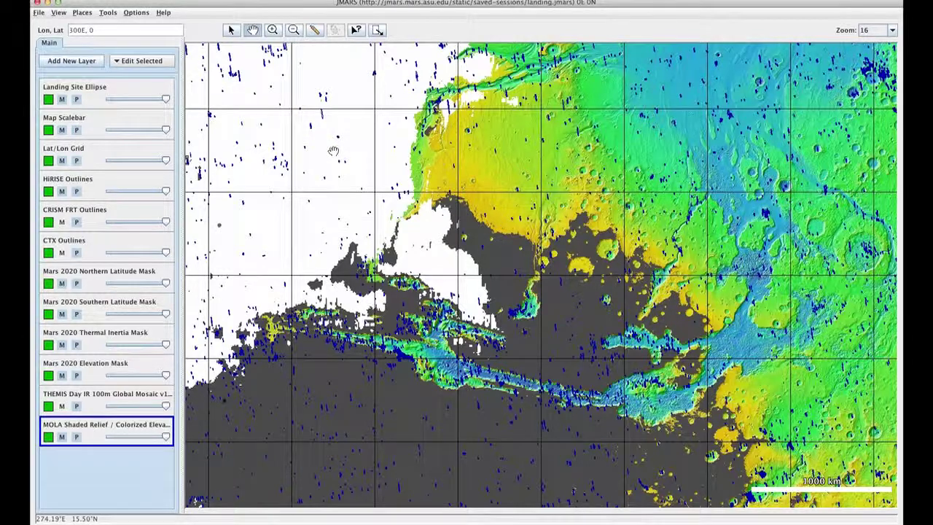
{"action": "left_click_drag", "start_coordinate": [318, 153], "coordinate": [365, 206]}
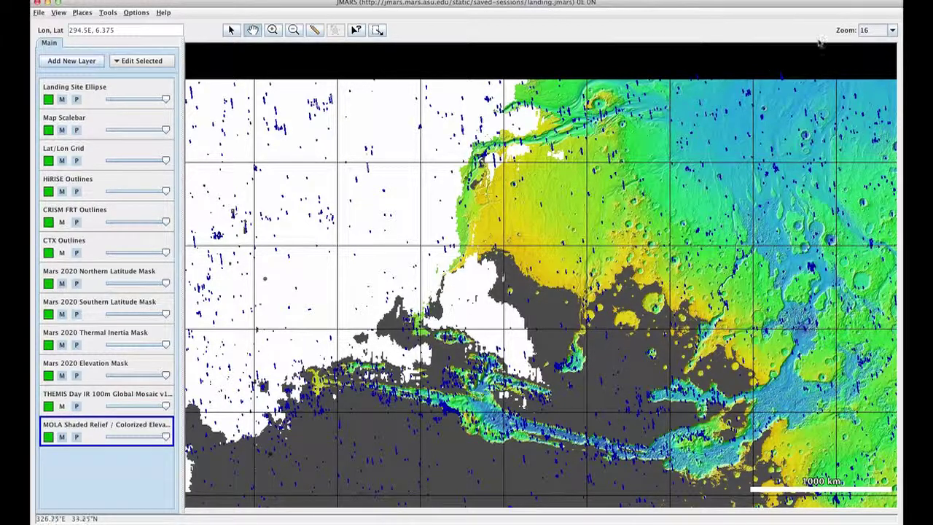
{"action": "left_click", "coordinate": [882, 33]}
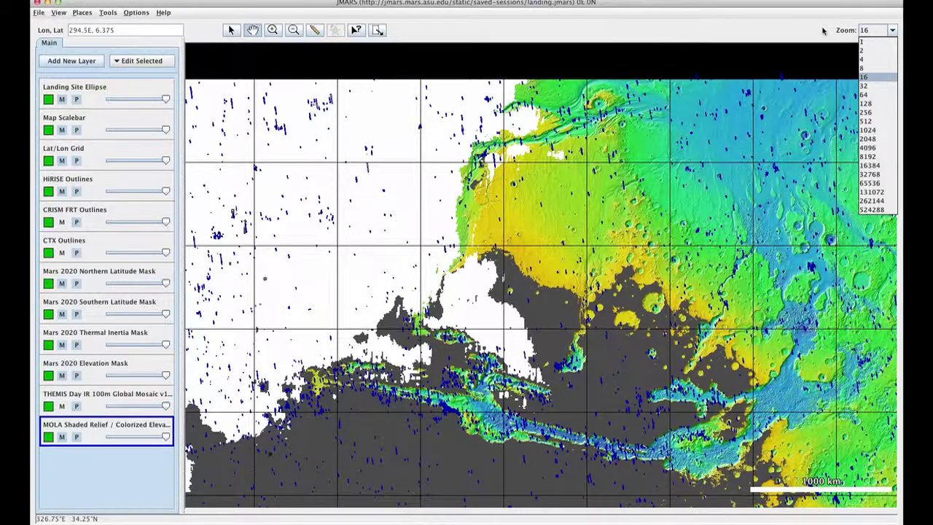
{"action": "left_click", "coordinate": [757, 31]}
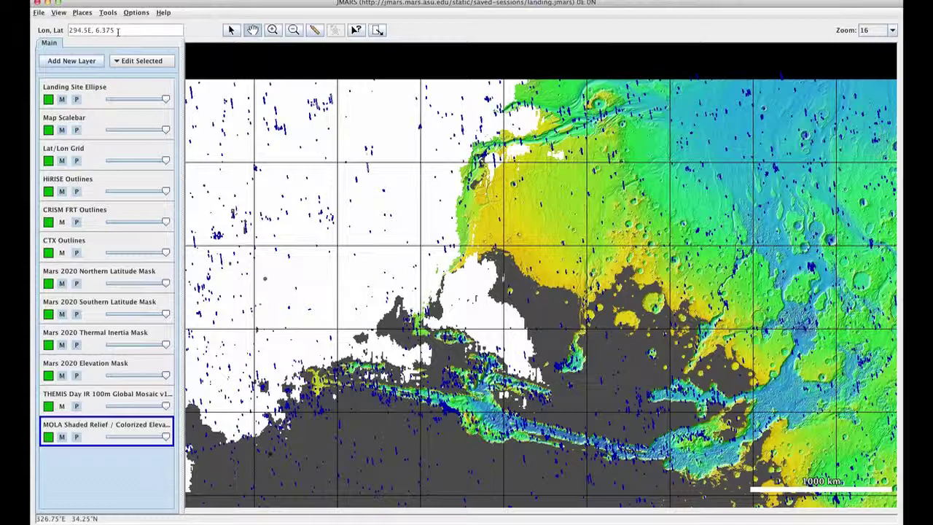
Recenter the map on longitude 300E, keeping latitude 6.375.
{"action": "left_click_drag", "start_coordinate": [118, 31], "coordinate": [69, 31]}
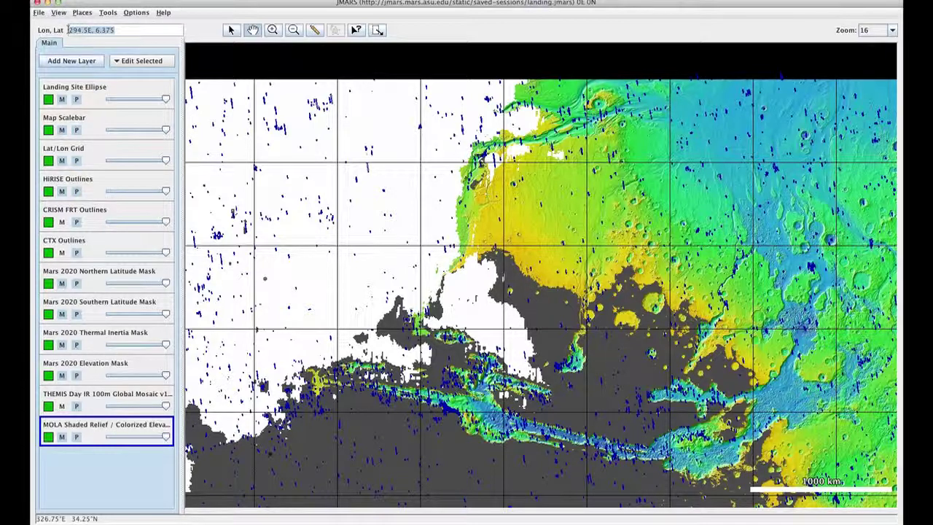
{"action": "left_click", "coordinate": [86, 31]}
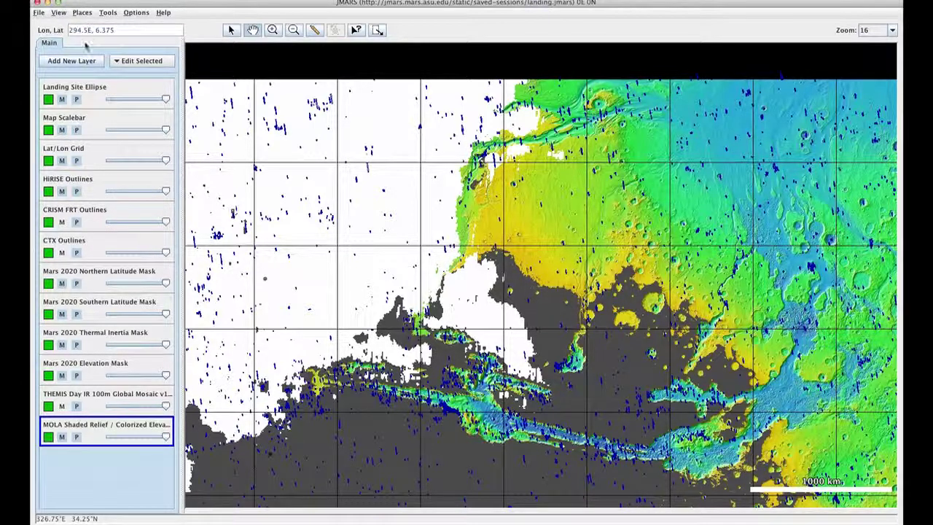
{"action": "key", "text": "BackSpace"}
{"action": "key", "text": "BackSpace"}
{"action": "key", "text": "BackSpace"}
{"action": "key", "text": "BackSpace"}
{"action": "type", "text": "300"}
{"action": "key", "text": "Return"}
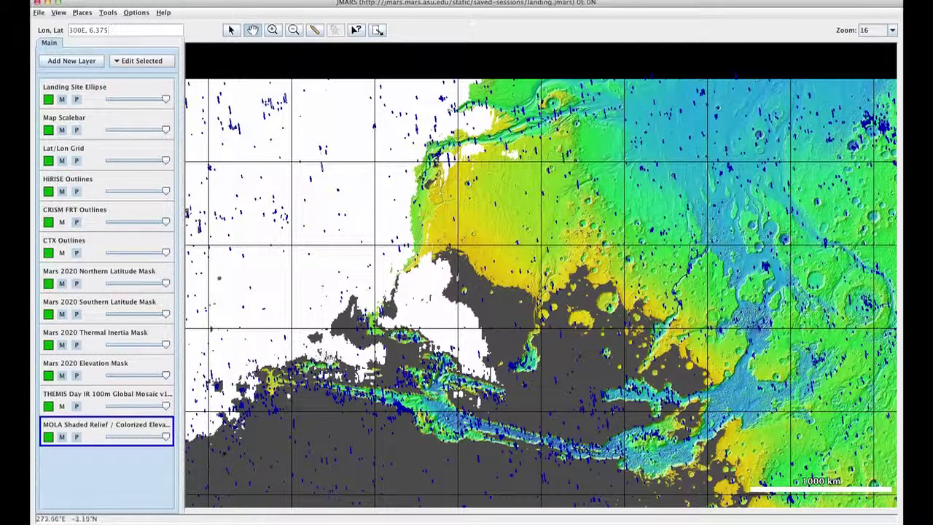
On the Landing Site Ellipse layer, place a landing circle about 25 km across at zoom level 1024, between the crater and the valley.
{"action": "mouse_move", "coordinate": [344, 358]}
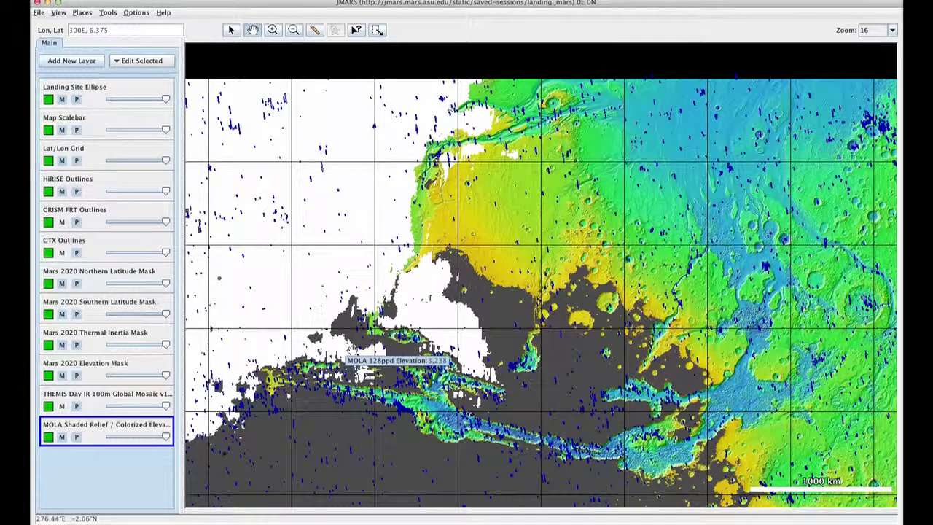
{"action": "key", "text": "Home"}
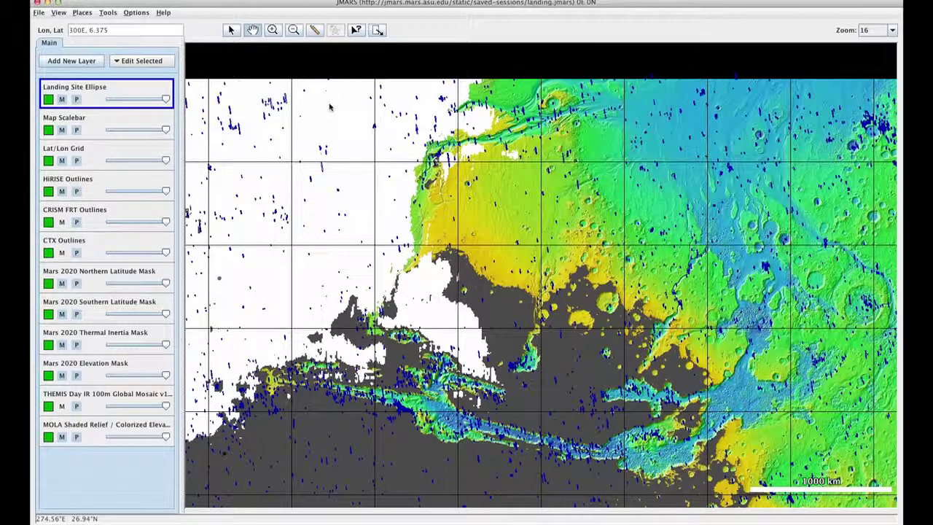
{"action": "left_click", "coordinate": [891, 30]}
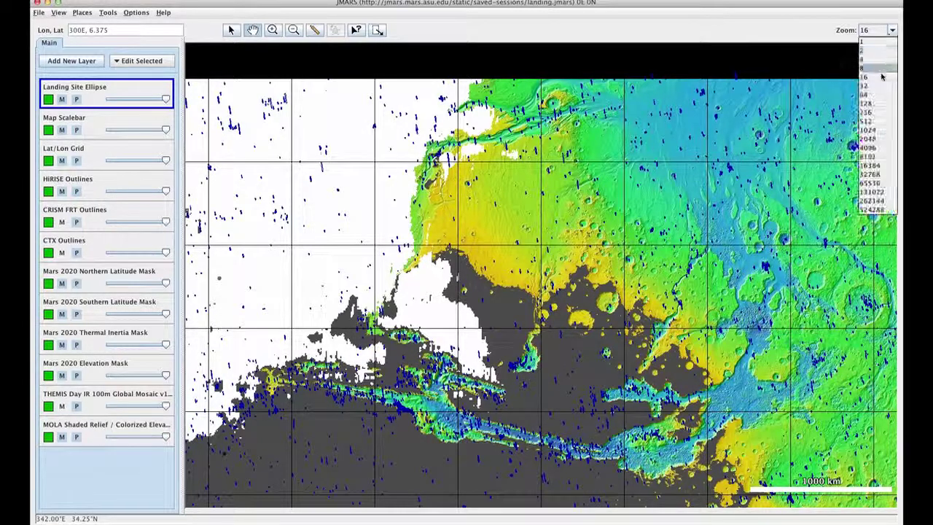
{"action": "left_click", "coordinate": [868, 130]}
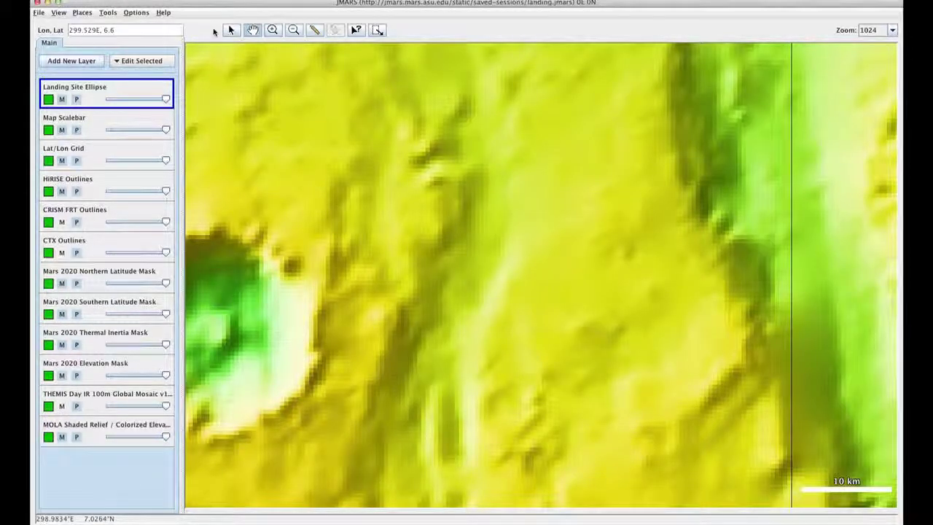
{"action": "left_click", "coordinate": [232, 30]}
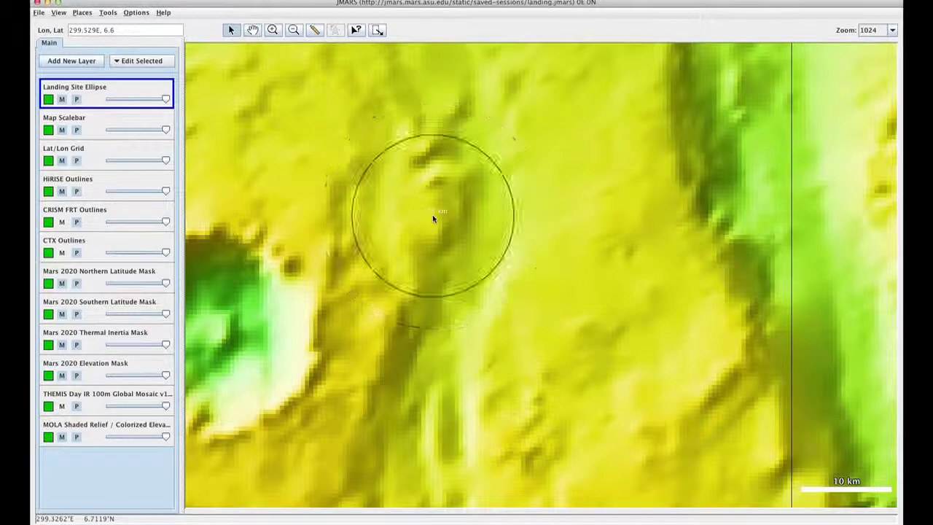
{"action": "left_click", "coordinate": [483, 211]}
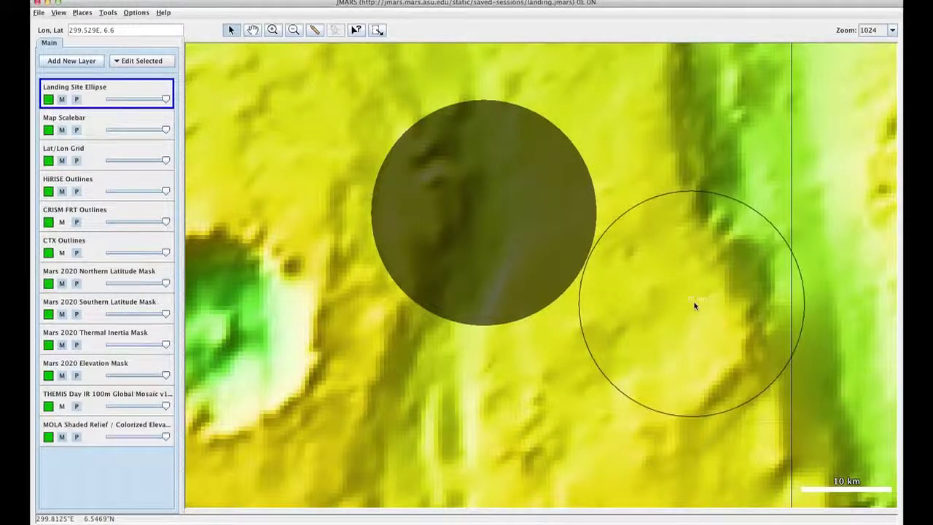
Review the Landing Site Ellipse description for how to resize, recolor, annotate and export landing circles.
{"action": "double_click", "coordinate": [93, 98]}
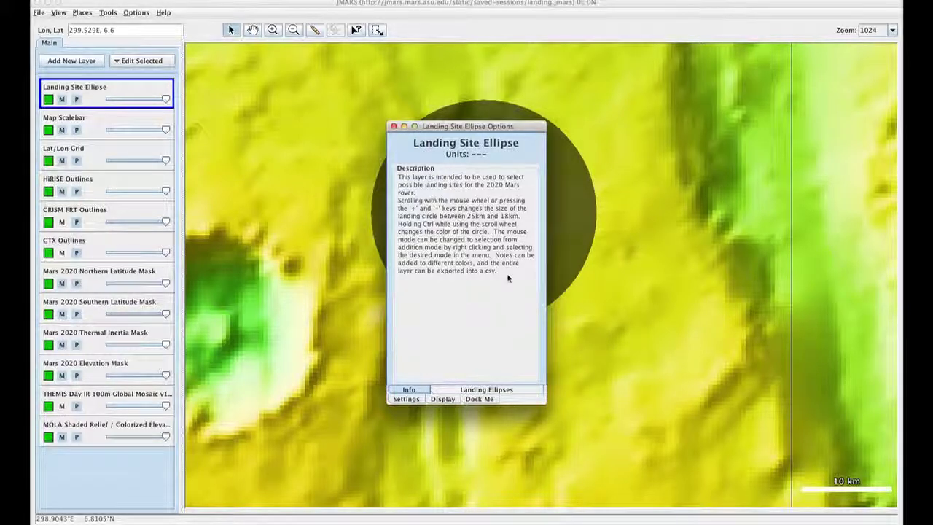
{"action": "left_click", "coordinate": [393, 126]}
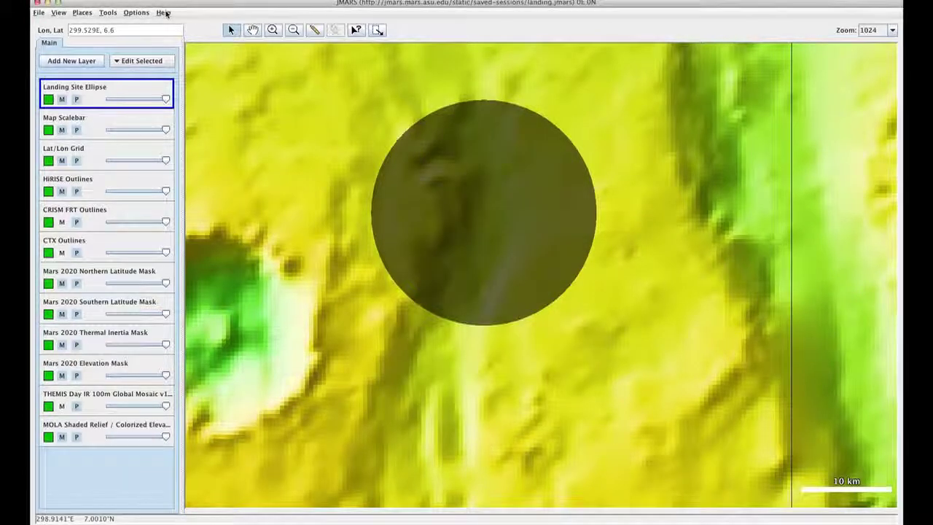
{"action": "left_click", "coordinate": [163, 12]}
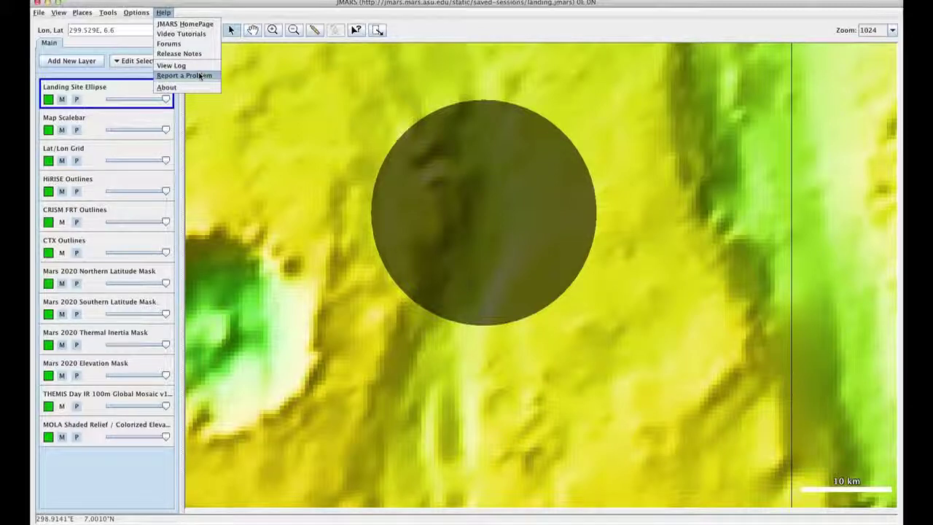
{"action": "left_click", "coordinate": [223, 5]}
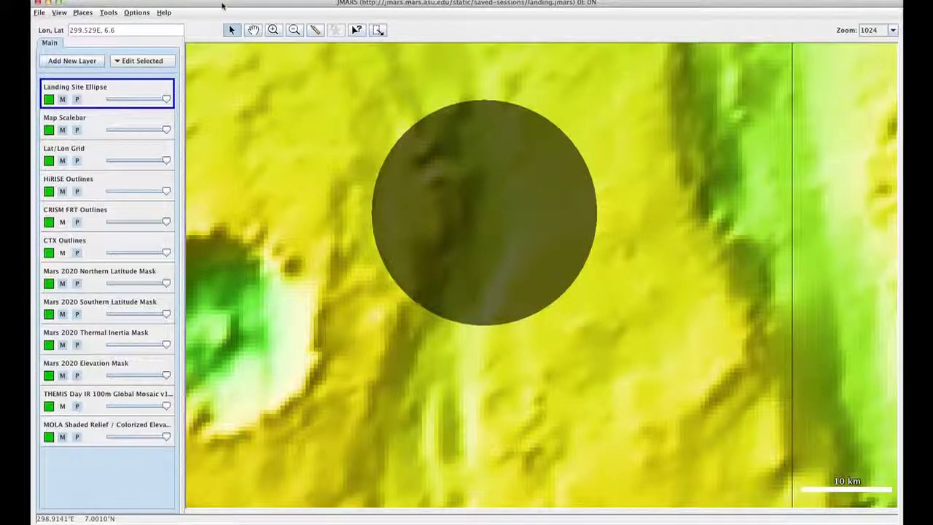